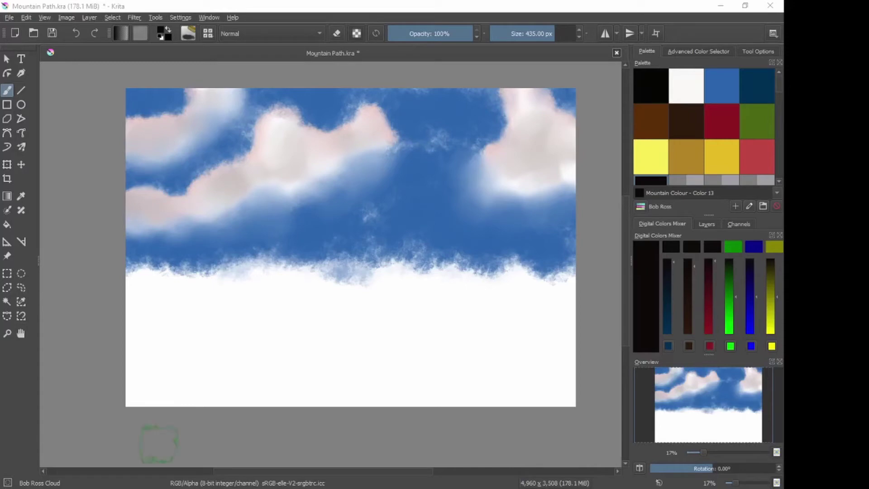
- Load the Bob_Ross_Cloud brush preset with Pthalo Blue (R42, G100, B173) as the paint colour
mouse_move(9, 481)
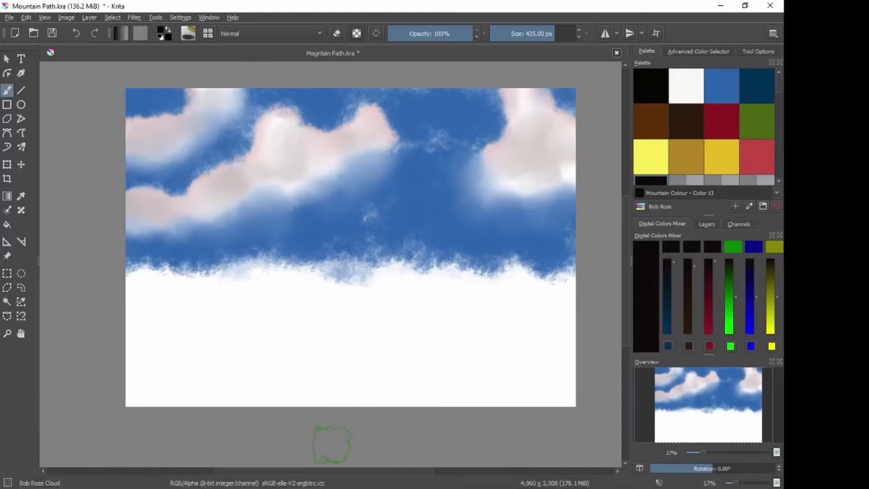
right_click(236, 321)
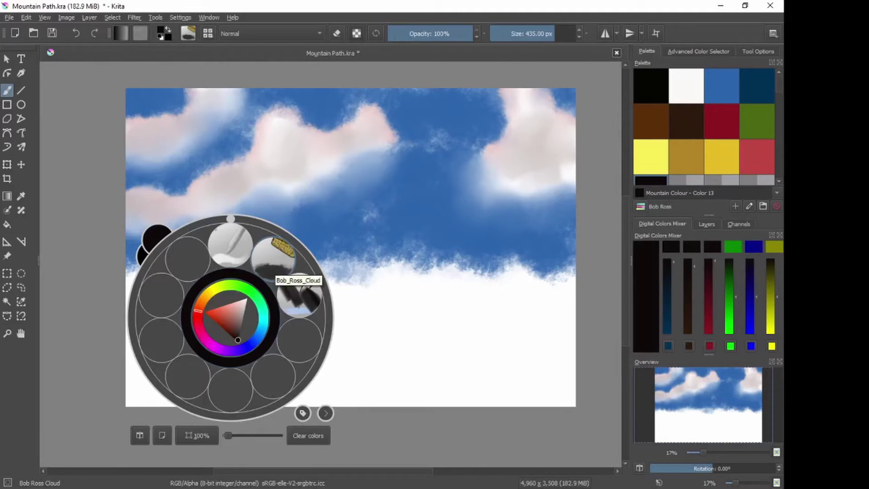
click(273, 258)
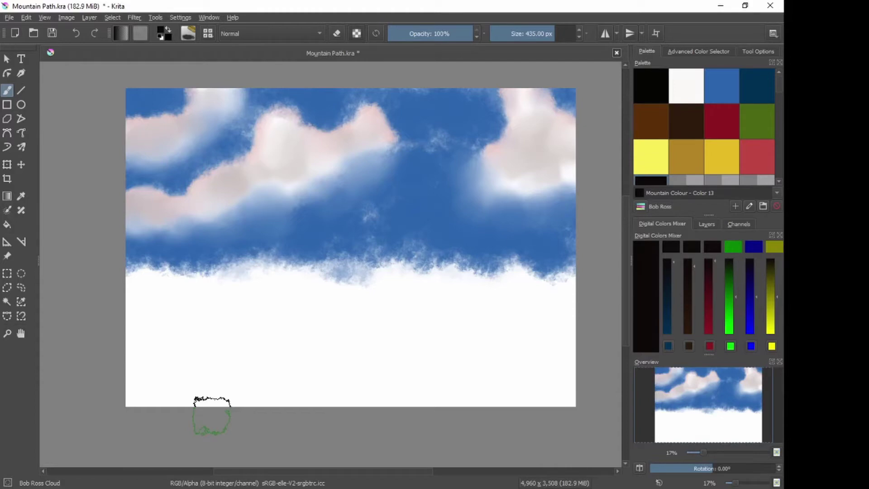
click(721, 86)
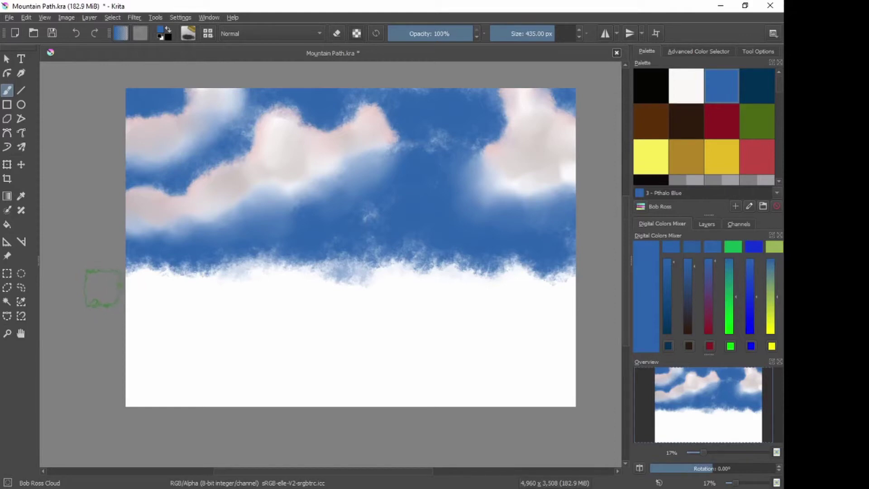
- Brush Pthalo Blue across the lower canvas, leaving a soft white patch near the bottom centre
mouse_move(97, 288)
mouse_down()
mouse_move(314, 286)
mouse_move(131, 296)
mouse_move(91, 290)
mouse_move(359, 279)
mouse_move(176, 295)
mouse_move(94, 291)
mouse_move(394, 293)
mouse_move(230, 296)
mouse_move(96, 312)
mouse_move(373, 312)
mouse_move(243, 302)
mouse_move(100, 317)
mouse_move(427, 337)
mouse_move(97, 343)
mouse_move(397, 351)
mouse_move(105, 367)
mouse_move(327, 377)
mouse_move(121, 381)
mouse_move(414, 387)
mouse_move(184, 390)
mouse_move(104, 404)
mouse_move(325, 401)
mouse_move(115, 402)
mouse_up()
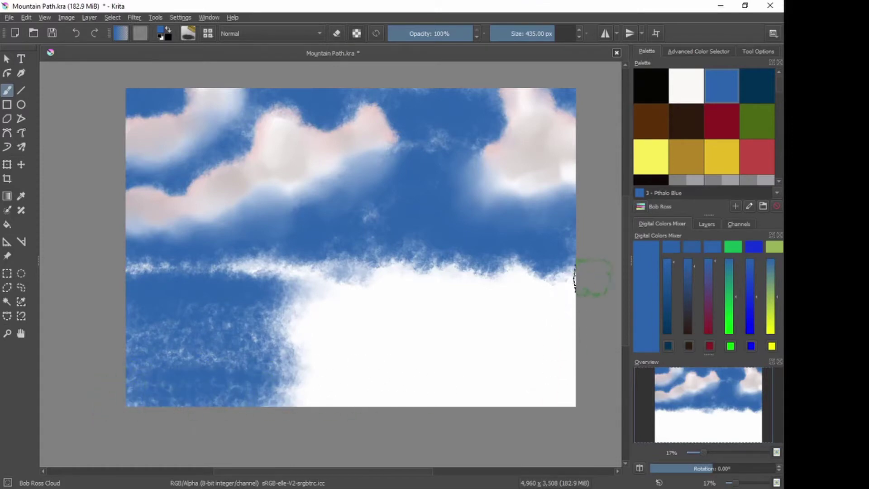
mouse_move(577, 276)
mouse_down()
mouse_move(485, 271)
mouse_move(562, 287)
mouse_move(484, 274)
mouse_move(553, 287)
mouse_move(409, 300)
mouse_up()
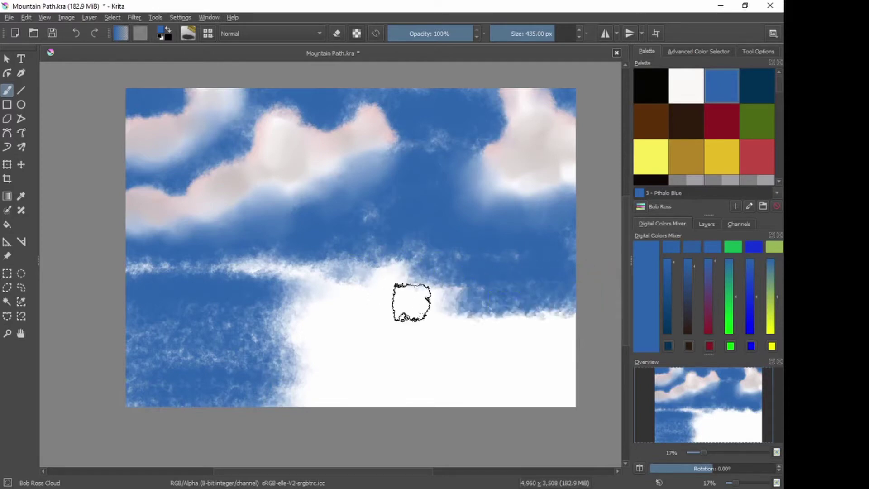
mouse_move(599, 318)
mouse_down()
mouse_move(452, 316)
mouse_move(575, 333)
mouse_move(348, 325)
mouse_move(586, 343)
mouse_move(543, 359)
mouse_move(484, 361)
mouse_move(574, 378)
mouse_move(441, 377)
mouse_up()
mouse_move(388, 375)
mouse_down()
mouse_move(575, 380)
mouse_move(551, 390)
mouse_move(334, 392)
mouse_move(565, 391)
mouse_move(575, 403)
mouse_move(323, 417)
mouse_move(579, 401)
mouse_move(372, 403)
mouse_move(591, 379)
mouse_move(369, 379)
mouse_move(582, 345)
mouse_move(380, 363)
mouse_move(585, 328)
mouse_move(479, 326)
mouse_move(559, 309)
mouse_move(560, 299)
mouse_move(523, 284)
mouse_move(584, 272)
mouse_move(449, 273)
mouse_move(592, 268)
mouse_move(135, 306)
mouse_move(71, 282)
mouse_move(280, 289)
mouse_move(162, 268)
mouse_move(92, 281)
mouse_move(318, 289)
mouse_move(234, 282)
mouse_move(86, 302)
mouse_move(261, 301)
mouse_move(96, 319)
mouse_move(304, 326)
mouse_move(97, 341)
mouse_move(299, 338)
mouse_move(105, 355)
mouse_move(320, 355)
mouse_move(93, 378)
mouse_move(272, 375)
mouse_move(100, 399)
mouse_move(407, 380)
mouse_up()
- Switch to the Bob Ross Blender brush and enlarge it to 416 px
right_click(408, 380)
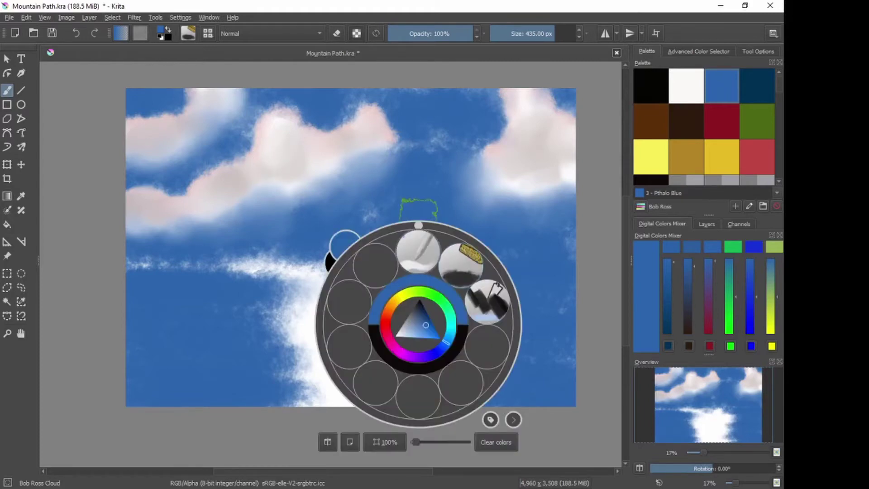
click(419, 228)
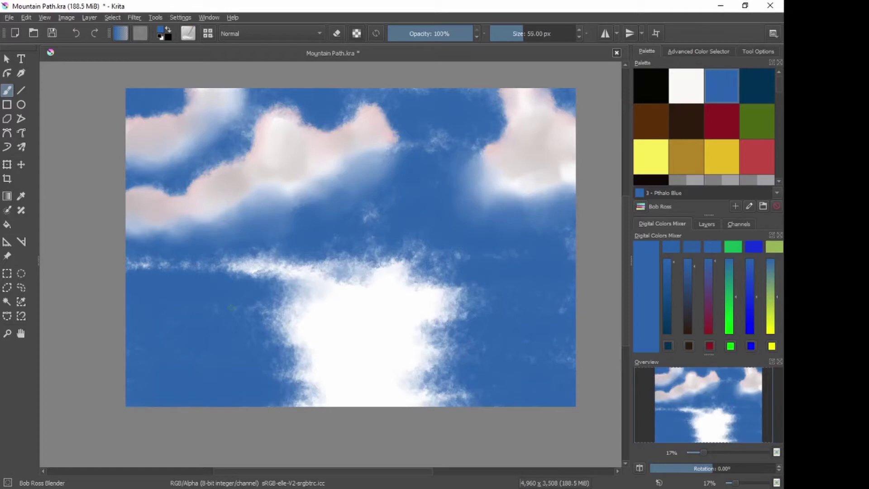
drag(250, 315, 244, 312)
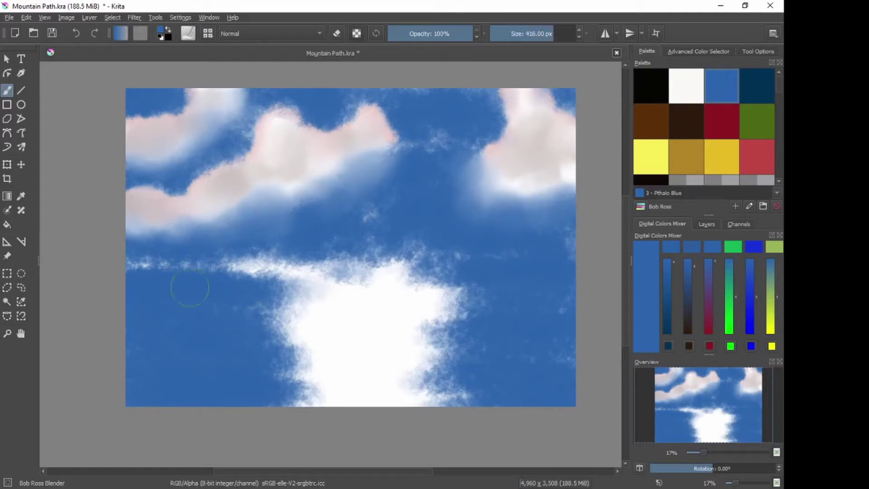
- Blend the horizon streak and the white patch's upper-right, right and lower-right edges into the blue
mouse_move(189, 288)
mouse_down()
mouse_move(362, 285)
mouse_move(170, 286)
mouse_move(439, 292)
mouse_move(202, 315)
mouse_move(424, 314)
mouse_move(173, 325)
mouse_move(375, 313)
mouse_move(122, 307)
mouse_move(315, 304)
mouse_move(120, 322)
mouse_move(373, 317)
mouse_move(127, 341)
mouse_move(317, 336)
mouse_move(327, 346)
mouse_move(318, 339)
mouse_move(134, 353)
mouse_move(384, 352)
mouse_move(240, 350)
mouse_move(131, 364)
mouse_move(394, 352)
mouse_move(251, 354)
mouse_move(153, 369)
mouse_move(378, 362)
mouse_move(237, 360)
mouse_move(203, 370)
mouse_move(431, 371)
mouse_move(165, 371)
mouse_move(375, 379)
mouse_move(144, 392)
mouse_move(333, 396)
mouse_move(150, 417)
mouse_move(341, 413)
mouse_move(406, 377)
mouse_move(145, 379)
mouse_move(210, 387)
mouse_move(414, 371)
mouse_move(144, 388)
mouse_move(362, 386)
mouse_move(134, 401)
mouse_move(346, 395)
mouse_up()
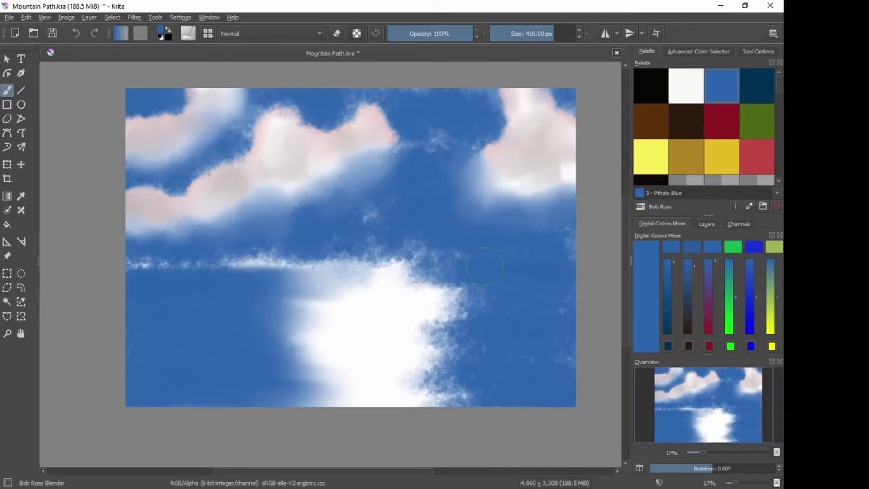
drag(340, 277, 462, 281)
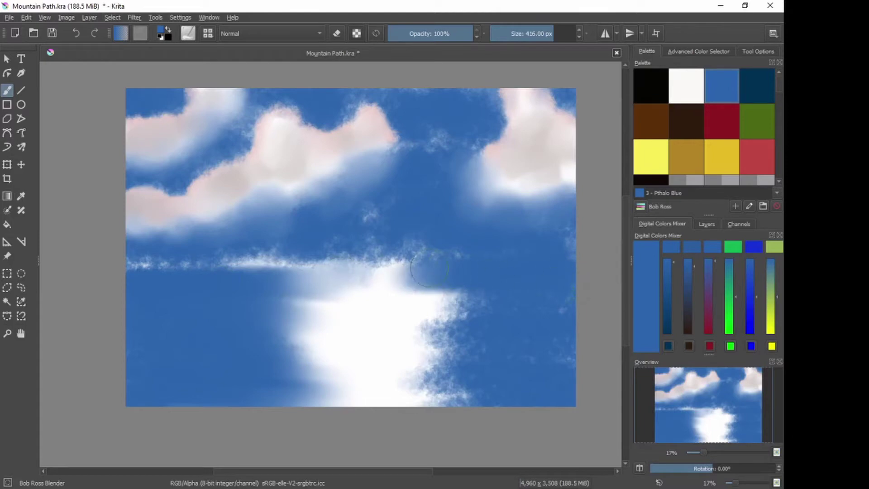
drag(347, 291, 462, 294)
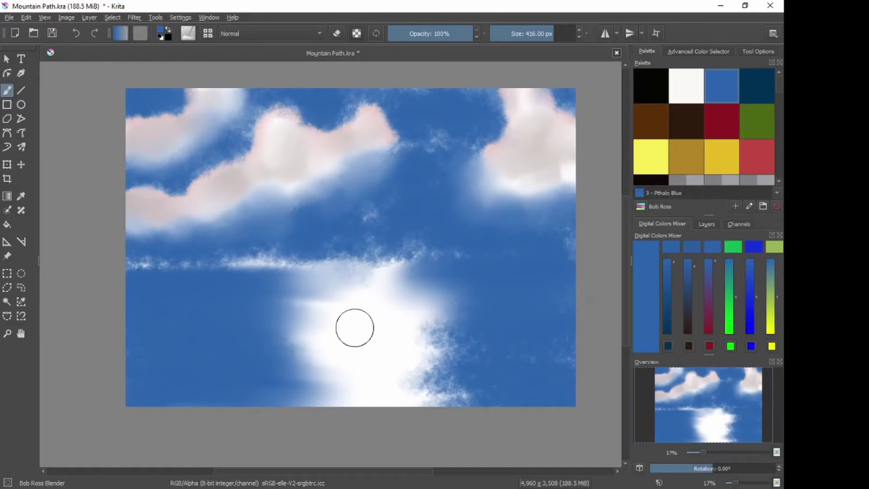
mouse_move(428, 312)
mouse_down()
mouse_move(453, 324)
mouse_move(448, 357)
mouse_move(427, 326)
mouse_move(448, 317)
mouse_up()
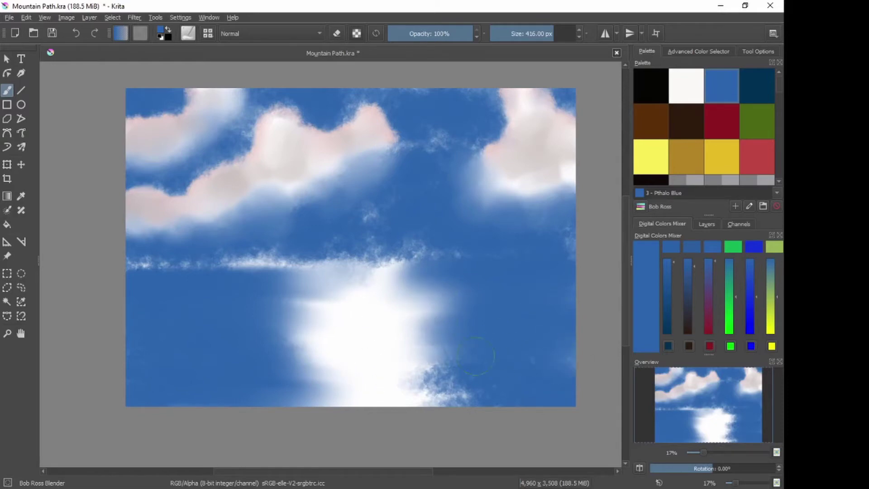
mouse_move(421, 374)
mouse_down()
mouse_move(573, 379)
mouse_move(350, 400)
mouse_move(569, 390)
mouse_move(358, 404)
mouse_up()
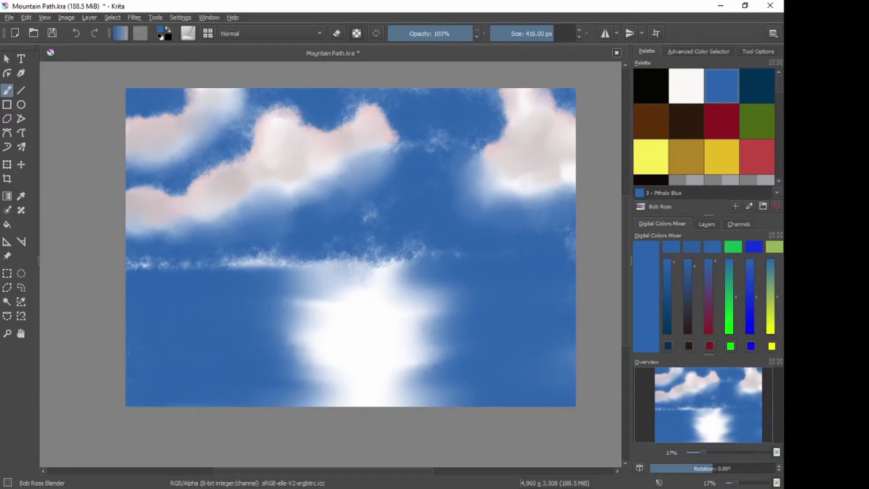
- Save the painting as Mountain Path.kra and rename Paint Layer 1 to 'Sky and Water'
key(alt+f)
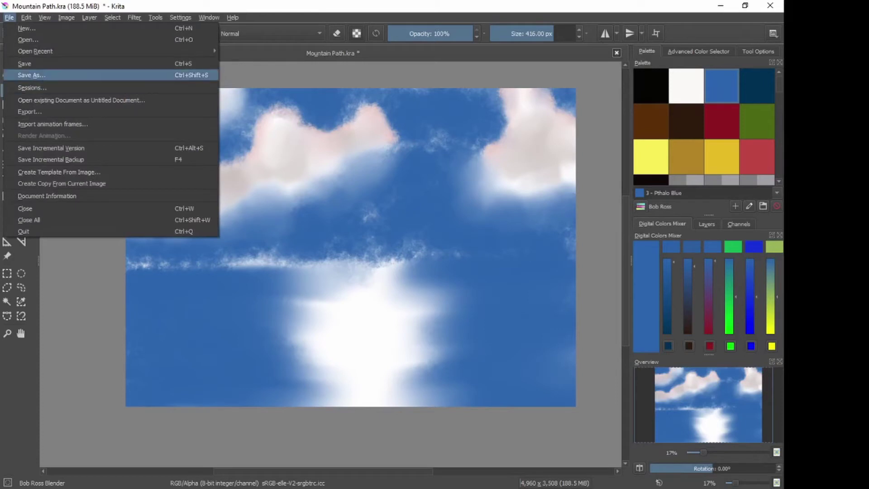
key(Return)
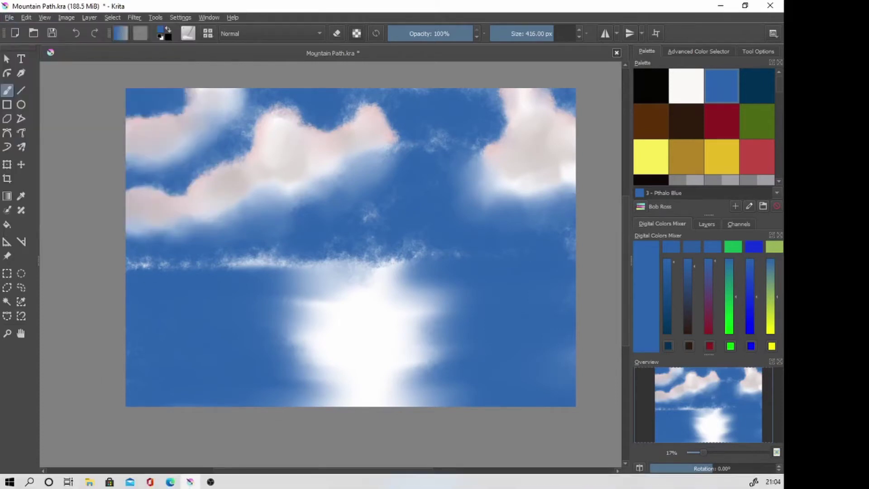
click(706, 224)
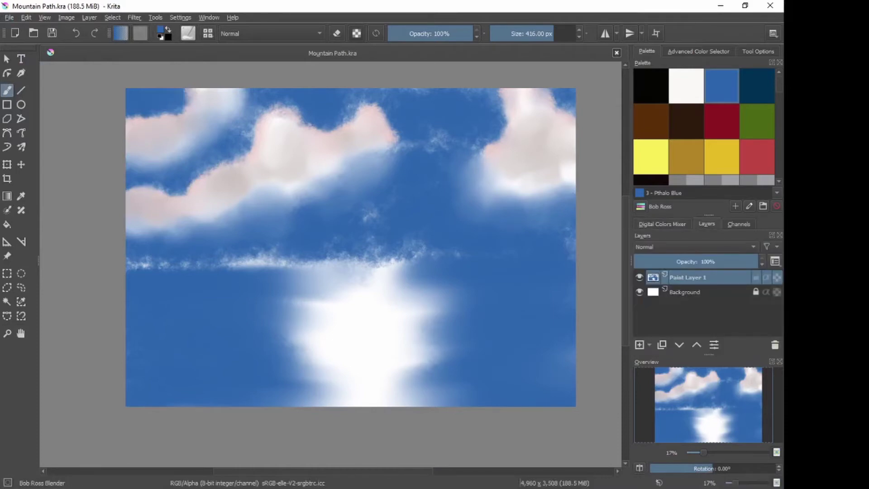
key(F2)
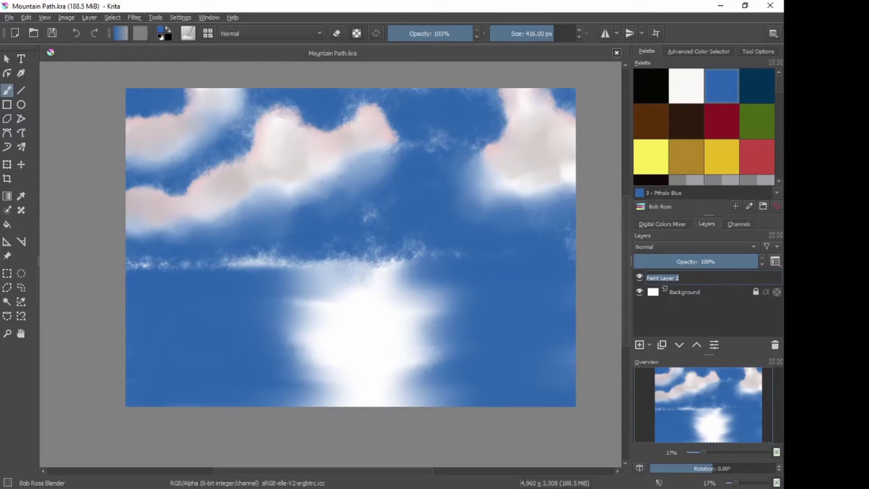
text(Sky and Water)
key(Return)
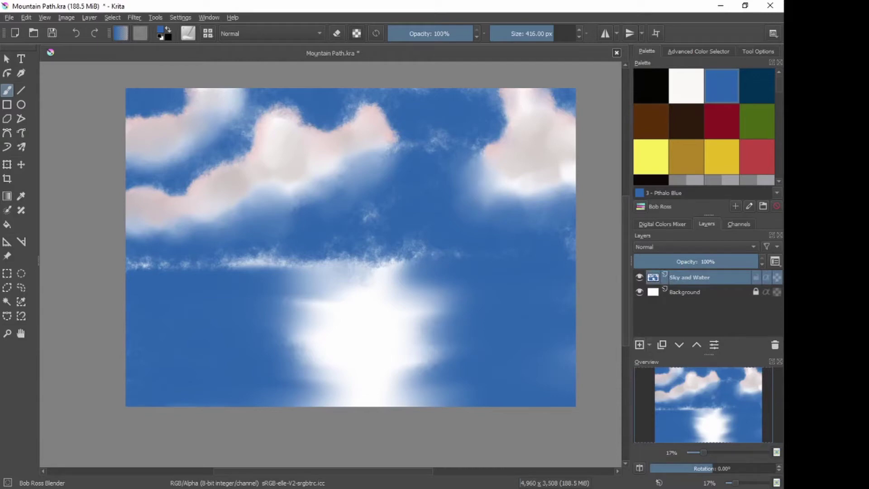
- Add a new paint layer above it named 'Mountains'
key(Insert)
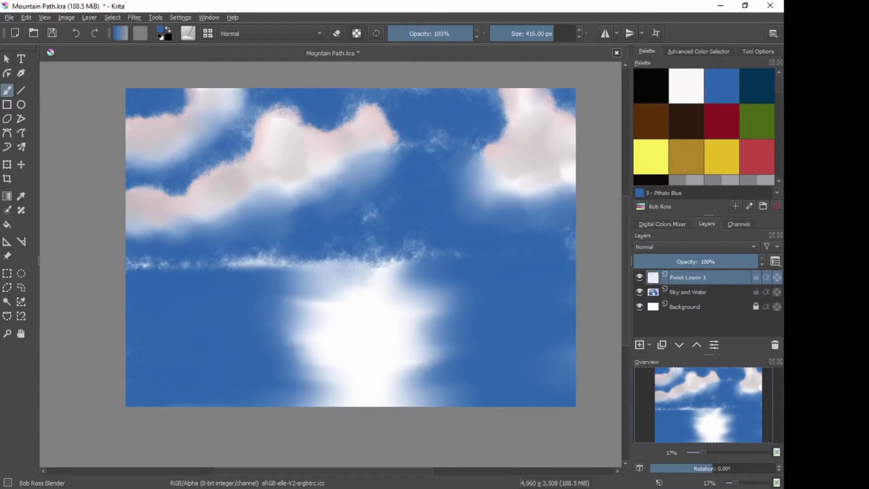
key(F2)
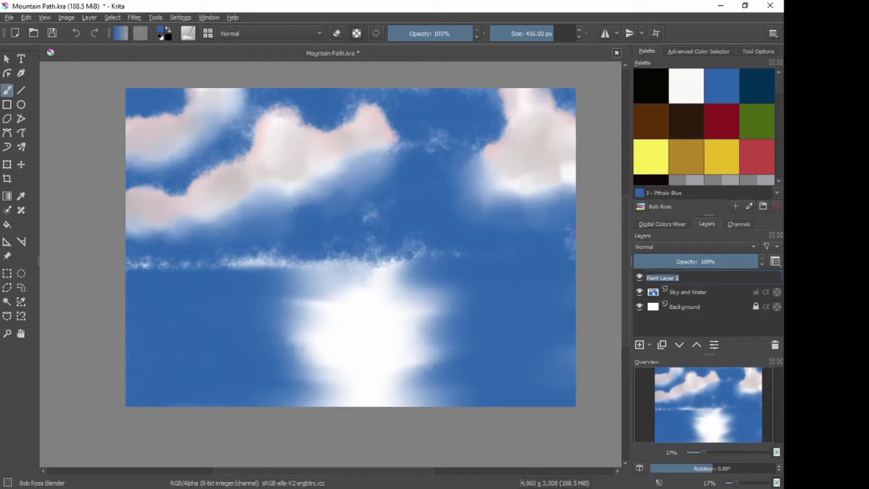
text(Mountains)
key(Return)
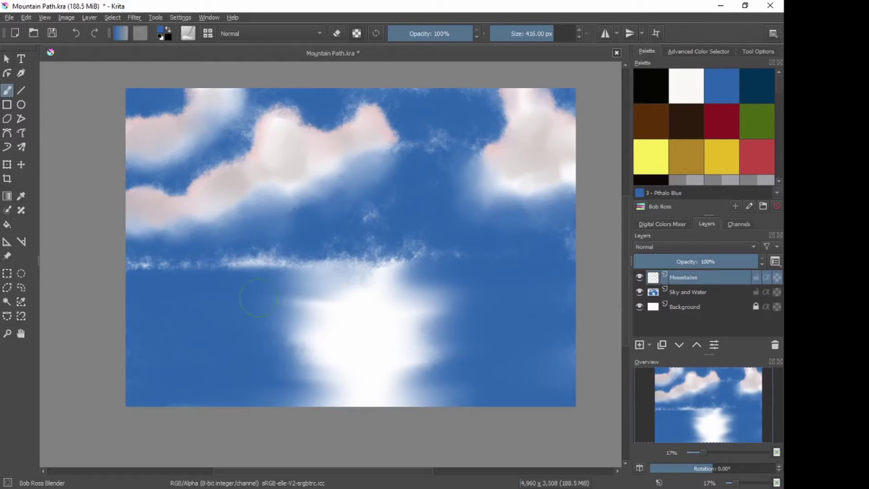
right_click(380, 270)
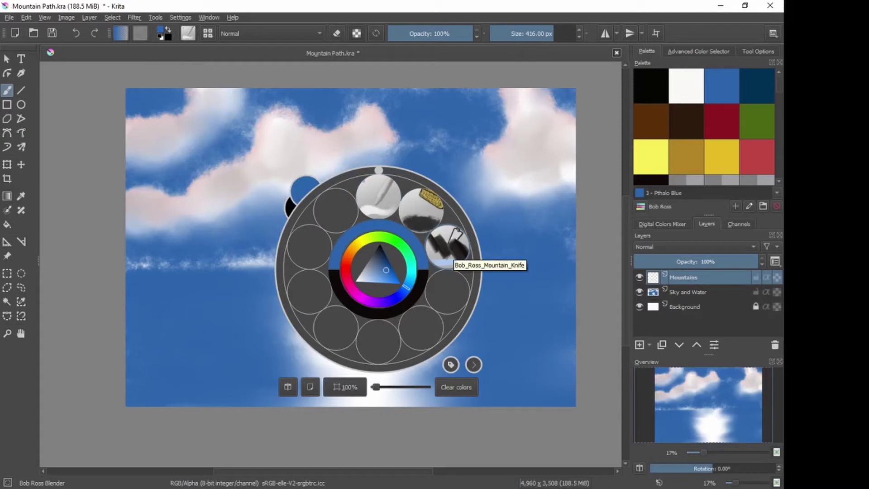
- Load the Bob_Ross_Mountain_Knife brush at 246 px with the black Mountain Colour
click(457, 232)
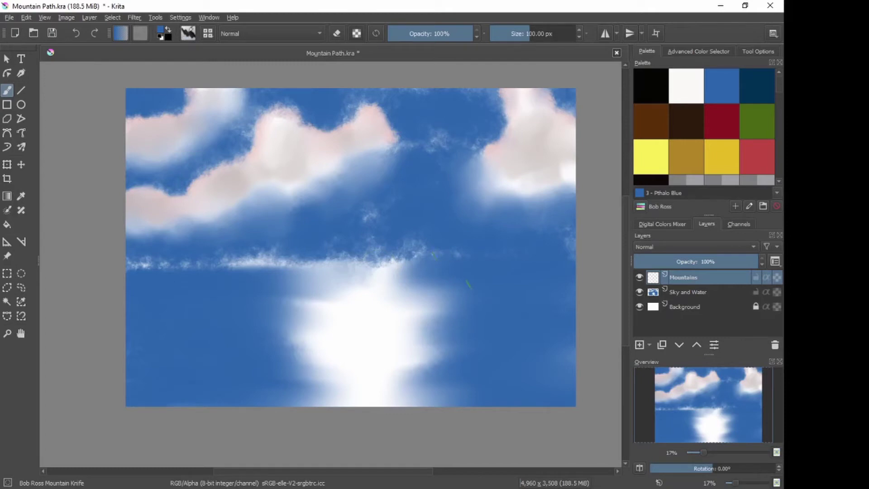
drag(464, 304, 472, 302)
scroll(705, 126, down, 3)
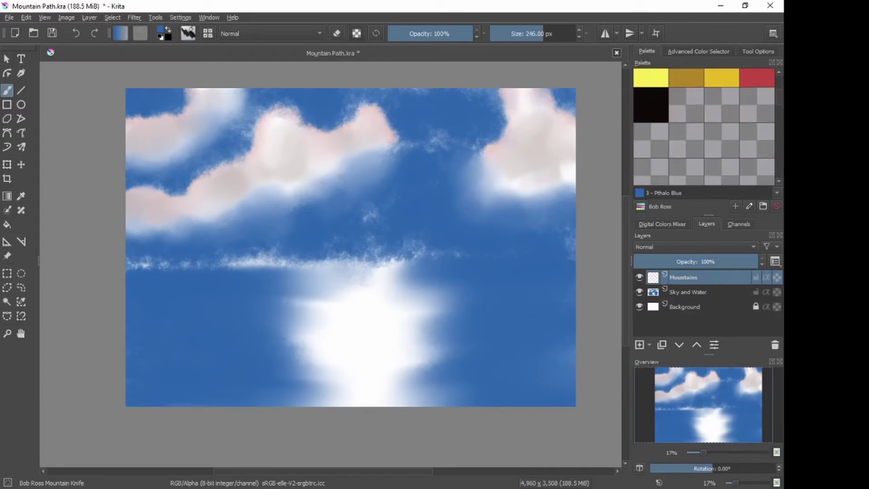
click(650, 105)
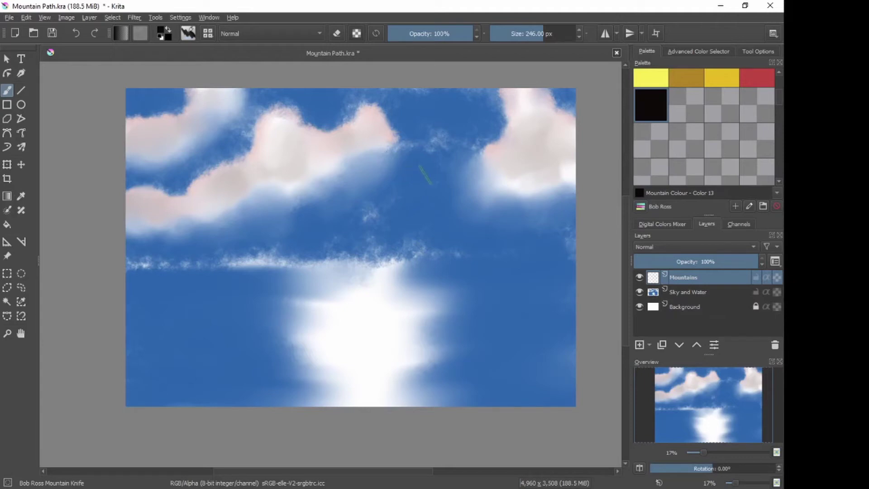
- Block in a jagged black ridge across the sky, extending it right and thickening below the middle peak
drag(422, 173, 362, 124)
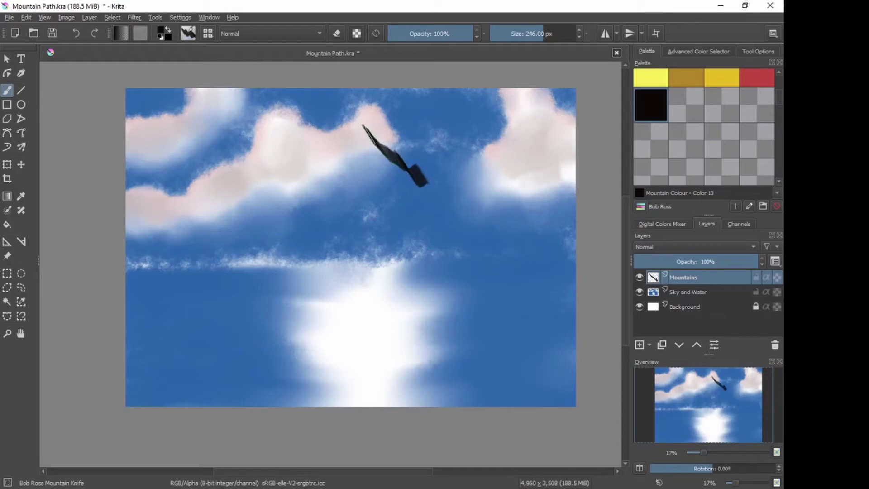
mouse_move(362, 127)
mouse_down()
mouse_move(343, 144)
mouse_move(367, 136)
mouse_move(343, 141)
mouse_move(374, 153)
mouse_move(350, 159)
mouse_move(317, 123)
mouse_move(354, 150)
mouse_move(317, 121)
mouse_move(305, 124)
mouse_move(254, 161)
mouse_move(228, 147)
mouse_move(221, 165)
mouse_move(196, 181)
mouse_move(217, 172)
mouse_move(230, 178)
mouse_up()
drag(430, 183, 424, 178)
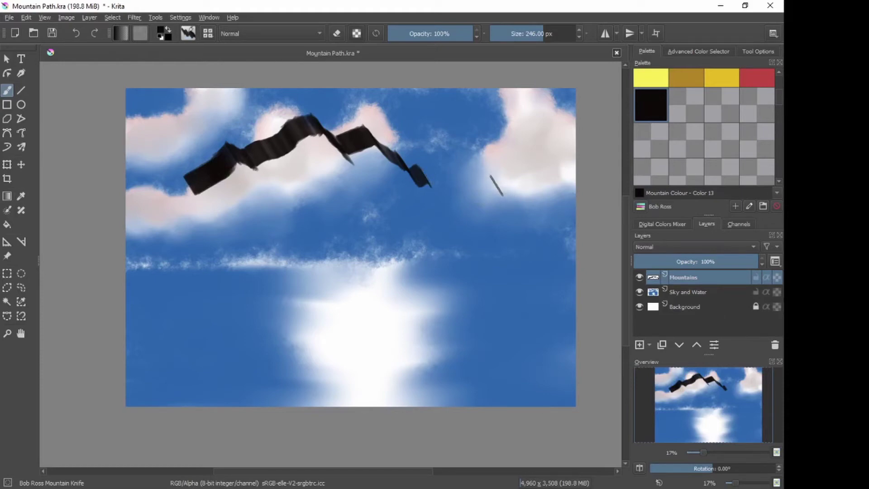
mouse_move(496, 186)
mouse_down()
mouse_move(466, 149)
mouse_move(442, 177)
mouse_move(430, 186)
mouse_move(449, 173)
mouse_move(416, 183)
mouse_up()
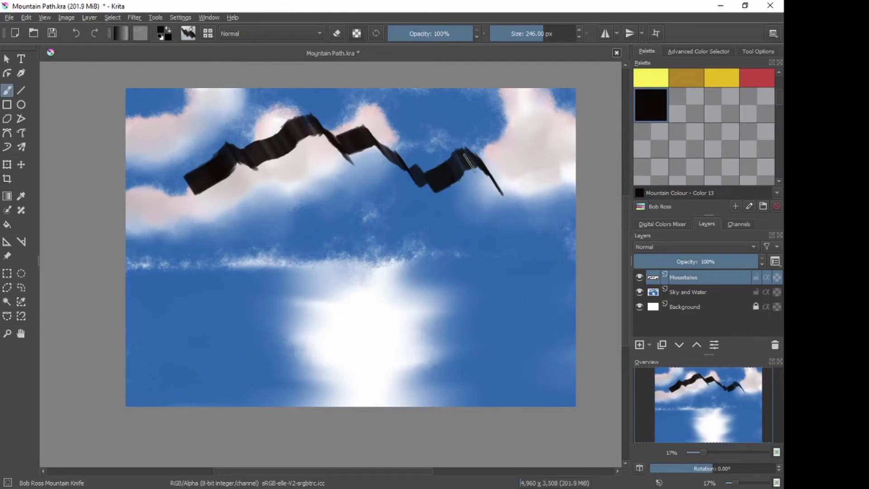
mouse_move(466, 159)
mouse_down()
mouse_move(444, 182)
mouse_move(466, 161)
mouse_move(453, 176)
mouse_move(474, 164)
mouse_move(463, 179)
mouse_move(483, 169)
mouse_move(474, 182)
mouse_move(490, 177)
mouse_move(476, 184)
mouse_move(488, 179)
mouse_move(478, 178)
mouse_move(482, 173)
mouse_move(473, 189)
mouse_move(491, 196)
mouse_up()
mouse_move(397, 159)
mouse_down()
mouse_move(380, 166)
mouse_move(383, 142)
mouse_move(434, 165)
mouse_move(402, 168)
mouse_move(393, 182)
mouse_move(412, 174)
mouse_move(403, 185)
mouse_move(377, 145)
mouse_move(365, 157)
mouse_move(371, 145)
mouse_move(362, 153)
mouse_move(371, 145)
mouse_move(364, 151)
mouse_move(333, 140)
mouse_move(326, 163)
mouse_move(332, 138)
mouse_move(305, 142)
mouse_move(319, 131)
mouse_move(294, 141)
mouse_move(353, 154)
mouse_move(340, 150)
mouse_move(328, 164)
mouse_move(350, 153)
mouse_move(334, 162)
mouse_move(345, 151)
mouse_move(302, 145)
mouse_move(286, 155)
mouse_move(307, 140)
mouse_move(197, 182)
mouse_up()
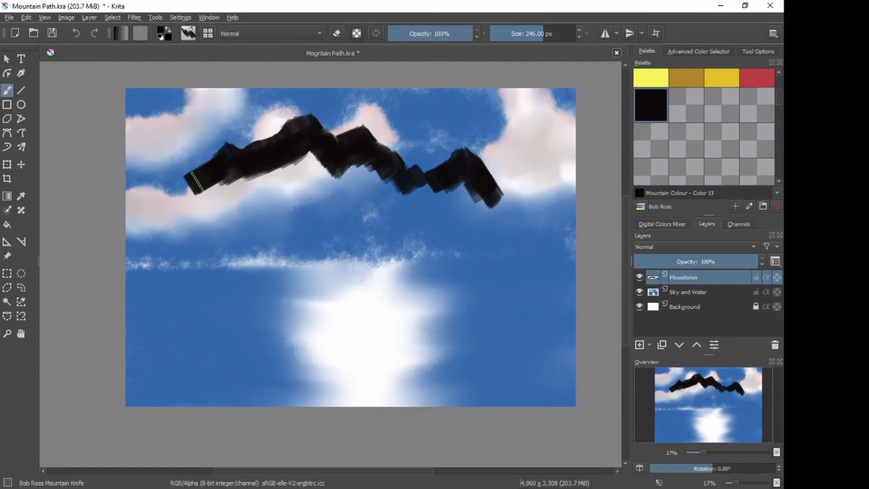
- Switch to the Bob Ross Blender brush and shrink it to 135 px
right_click(255, 205)
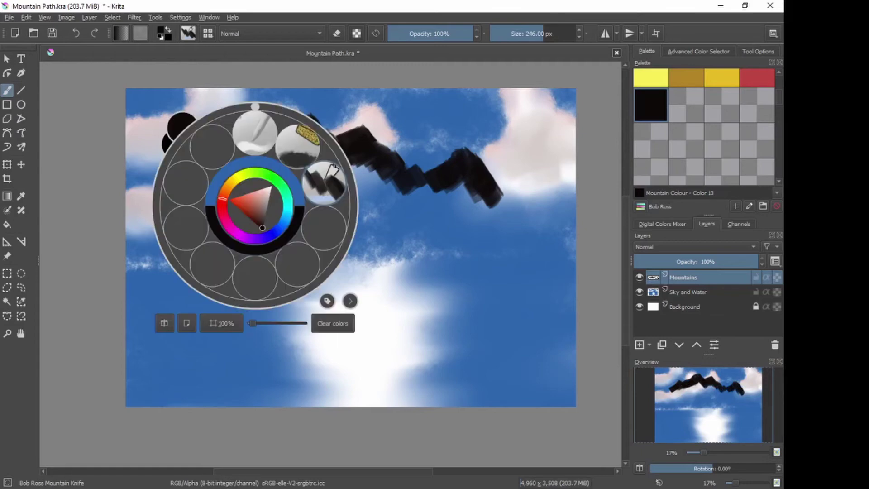
click(255, 133)
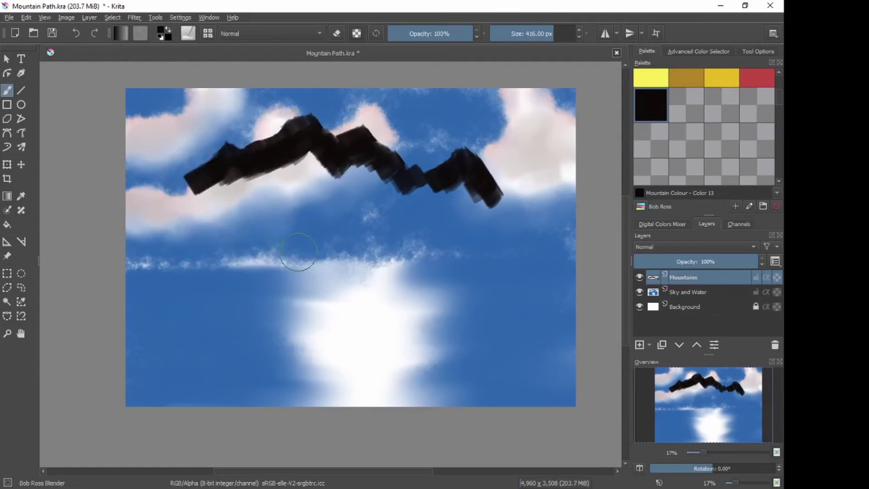
drag(297, 252, 269, 251)
drag(230, 149, 198, 170)
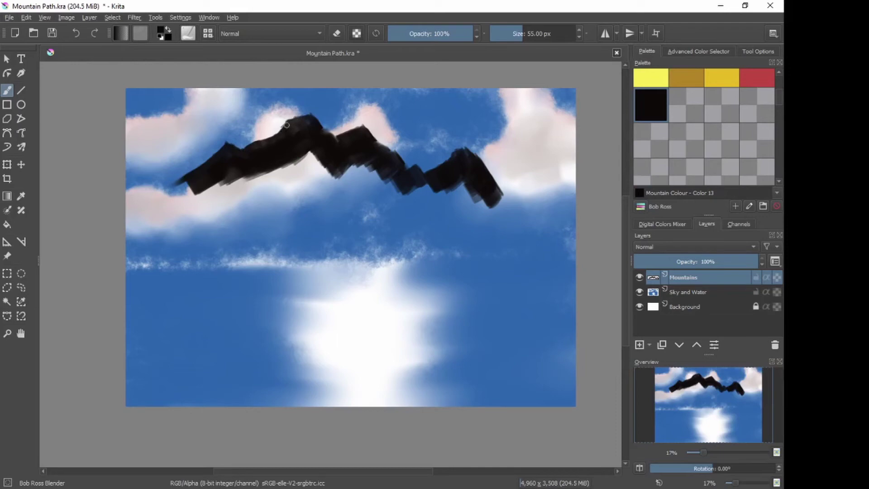
- Soften the ridge's upper edge and blend the right peak down into the valley
drag(287, 126, 242, 153)
drag(452, 155, 437, 169)
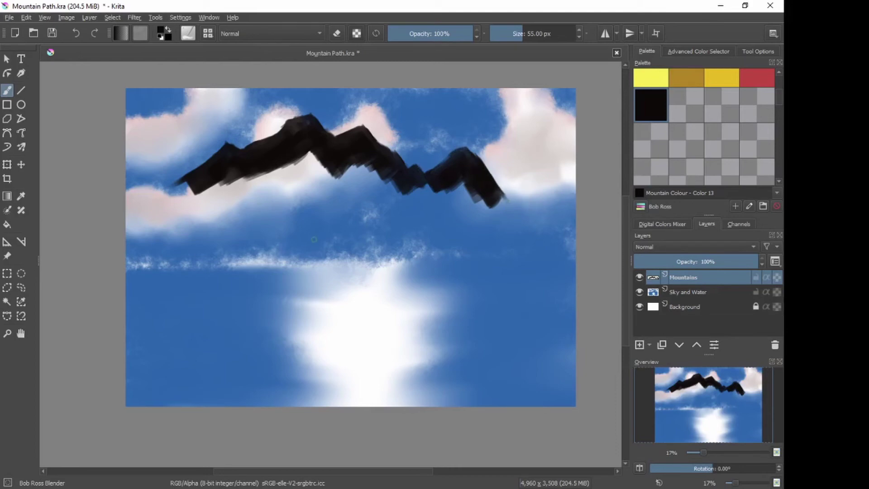
drag(308, 238, 307, 240)
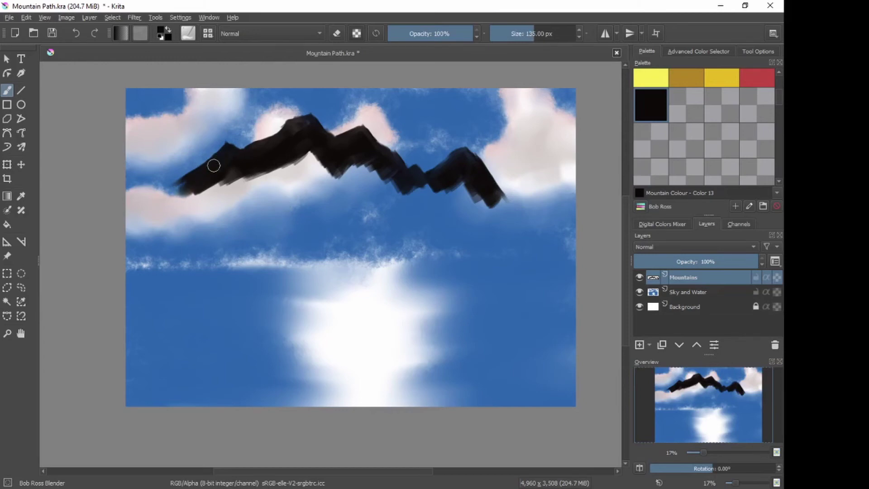
- Blend the left tip, main peak, middle and right slopes downward into soft mist at 215 px
mouse_move(213, 164)
mouse_down()
mouse_move(183, 187)
mouse_move(223, 163)
mouse_move(165, 198)
mouse_up()
mouse_move(223, 165)
mouse_down()
mouse_move(176, 199)
mouse_move(229, 165)
mouse_move(187, 205)
mouse_move(236, 159)
mouse_move(190, 215)
mouse_move(237, 162)
mouse_move(187, 198)
mouse_move(240, 159)
mouse_move(195, 211)
mouse_move(248, 159)
mouse_move(207, 191)
mouse_move(230, 158)
mouse_move(186, 194)
mouse_move(222, 161)
mouse_move(200, 180)
mouse_move(243, 160)
mouse_move(232, 150)
mouse_move(268, 174)
mouse_move(230, 155)
mouse_move(256, 176)
mouse_move(293, 174)
mouse_move(232, 161)
mouse_move(281, 190)
mouse_move(283, 178)
mouse_move(233, 163)
mouse_move(304, 189)
mouse_move(231, 169)
mouse_move(277, 192)
mouse_move(234, 165)
mouse_move(272, 195)
mouse_move(247, 160)
mouse_move(285, 184)
mouse_move(261, 156)
mouse_move(291, 130)
mouse_move(244, 169)
mouse_move(293, 135)
mouse_move(246, 183)
mouse_move(295, 140)
mouse_move(250, 194)
mouse_move(285, 151)
mouse_move(253, 185)
mouse_move(275, 154)
mouse_move(267, 178)
mouse_move(308, 124)
mouse_up()
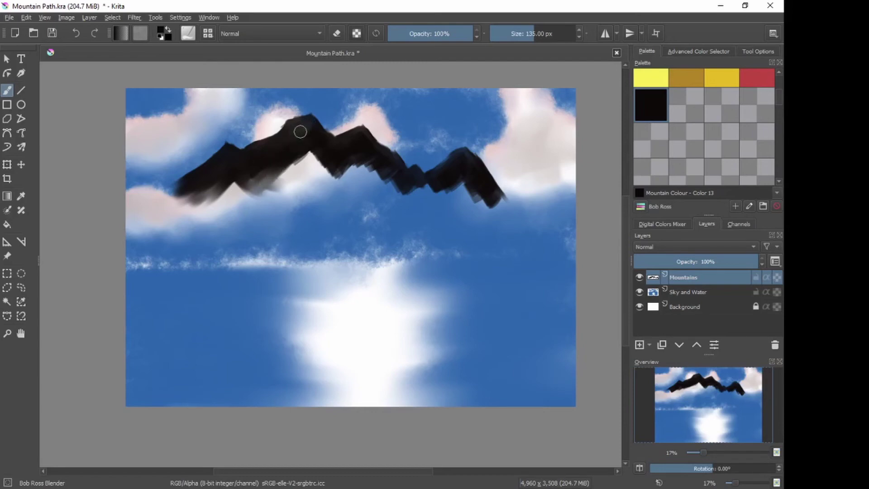
mouse_move(301, 128)
mouse_down()
mouse_move(331, 173)
mouse_move(303, 142)
mouse_move(339, 155)
mouse_move(307, 125)
mouse_move(352, 167)
mouse_move(341, 145)
mouse_move(308, 126)
mouse_move(318, 144)
mouse_move(310, 149)
mouse_move(328, 164)
mouse_move(289, 137)
mouse_move(347, 170)
mouse_move(300, 137)
mouse_move(322, 177)
mouse_move(296, 154)
mouse_move(332, 180)
mouse_move(290, 144)
mouse_move(298, 157)
mouse_move(324, 153)
mouse_move(282, 153)
mouse_move(303, 164)
mouse_move(319, 142)
mouse_move(314, 153)
mouse_move(335, 157)
mouse_move(308, 140)
mouse_move(364, 164)
mouse_move(322, 147)
mouse_move(347, 170)
mouse_move(369, 147)
mouse_move(357, 132)
mouse_move(307, 171)
mouse_move(355, 136)
mouse_move(327, 171)
mouse_move(355, 139)
mouse_move(355, 154)
mouse_move(362, 149)
mouse_move(340, 159)
mouse_move(354, 132)
mouse_move(296, 167)
mouse_move(351, 141)
mouse_move(314, 182)
mouse_move(366, 151)
mouse_move(327, 184)
mouse_move(369, 147)
mouse_move(360, 133)
mouse_move(417, 193)
mouse_move(361, 149)
mouse_move(422, 193)
mouse_move(349, 148)
mouse_move(406, 192)
mouse_move(462, 185)
mouse_move(438, 177)
mouse_move(446, 174)
mouse_move(418, 196)
mouse_move(451, 169)
mouse_move(406, 200)
mouse_move(413, 181)
mouse_move(445, 179)
mouse_move(449, 189)
mouse_move(466, 159)
mouse_move(436, 186)
mouse_move(461, 155)
mouse_move(406, 199)
mouse_move(430, 201)
mouse_move(466, 163)
mouse_move(477, 190)
mouse_move(490, 190)
mouse_move(461, 156)
mouse_move(497, 199)
mouse_move(462, 171)
mouse_up()
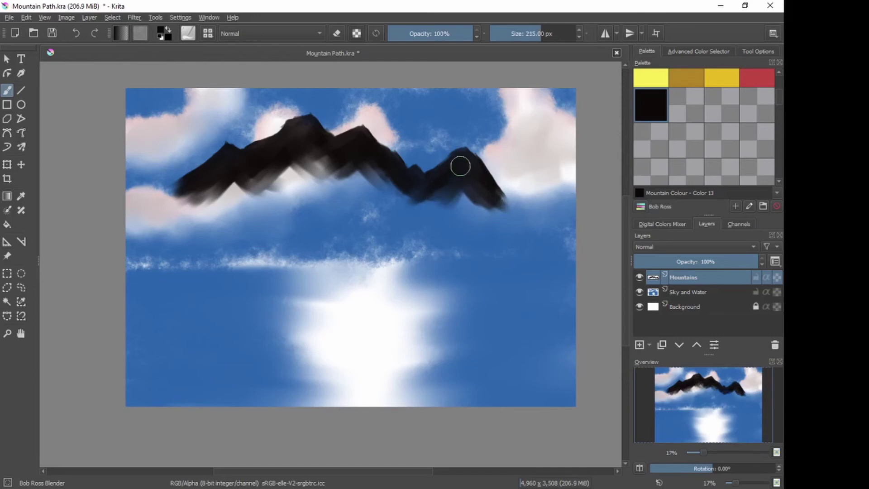
drag(458, 169, 468, 173)
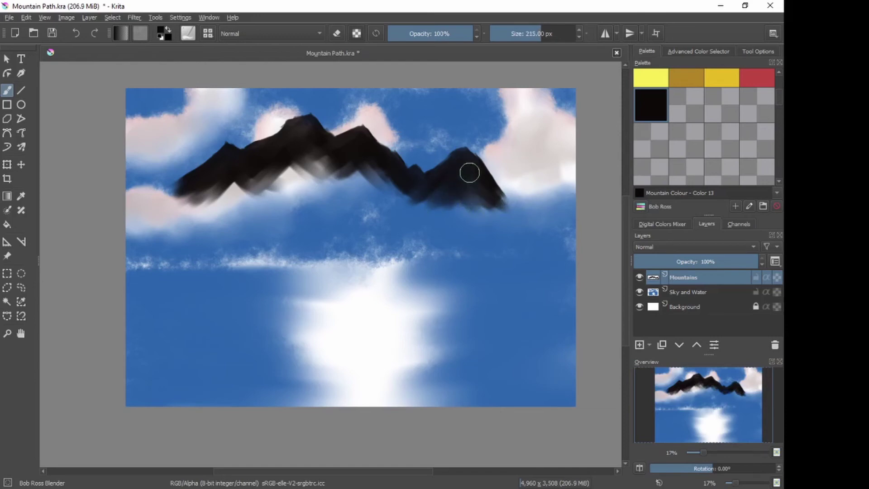
mouse_move(356, 147)
mouse_down()
mouse_move(378, 190)
mouse_move(394, 169)
mouse_move(360, 147)
mouse_move(404, 191)
mouse_move(365, 158)
mouse_move(402, 202)
mouse_move(362, 153)
mouse_move(314, 176)
mouse_move(338, 154)
mouse_move(318, 169)
mouse_move(329, 156)
mouse_move(311, 164)
mouse_move(312, 144)
mouse_move(313, 171)
mouse_move(303, 133)
mouse_move(325, 182)
mouse_move(306, 137)
mouse_move(317, 182)
mouse_move(302, 153)
mouse_move(281, 172)
mouse_move(290, 152)
mouse_move(279, 192)
mouse_move(291, 147)
mouse_move(286, 199)
mouse_move(302, 150)
mouse_move(299, 185)
mouse_move(293, 145)
mouse_move(261, 192)
mouse_move(291, 146)
mouse_move(272, 184)
mouse_move(280, 183)
mouse_move(280, 156)
mouse_move(237, 193)
mouse_move(261, 158)
mouse_move(230, 185)
mouse_move(246, 167)
mouse_move(239, 183)
mouse_move(266, 169)
mouse_move(257, 172)
mouse_move(276, 153)
mouse_move(256, 205)
mouse_move(293, 149)
mouse_move(287, 184)
mouse_move(286, 170)
mouse_move(308, 172)
mouse_move(302, 180)
mouse_move(308, 151)
mouse_move(329, 182)
mouse_move(308, 127)
mouse_move(347, 167)
mouse_move(307, 133)
mouse_move(349, 188)
mouse_move(302, 144)
mouse_move(376, 194)
mouse_move(338, 157)
mouse_move(382, 188)
mouse_move(350, 151)
mouse_move(360, 183)
mouse_move(365, 163)
mouse_move(356, 184)
mouse_move(379, 165)
mouse_move(379, 179)
mouse_move(362, 175)
mouse_move(374, 167)
mouse_move(371, 157)
mouse_move(477, 185)
mouse_up()
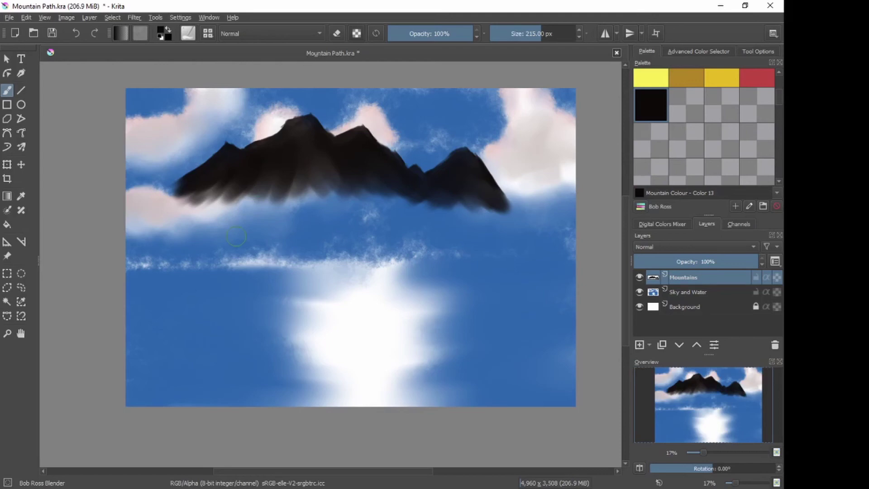
- Transform the Mountains layer lower and slightly right, apply it, and return to the brush
key(ctrl+t)
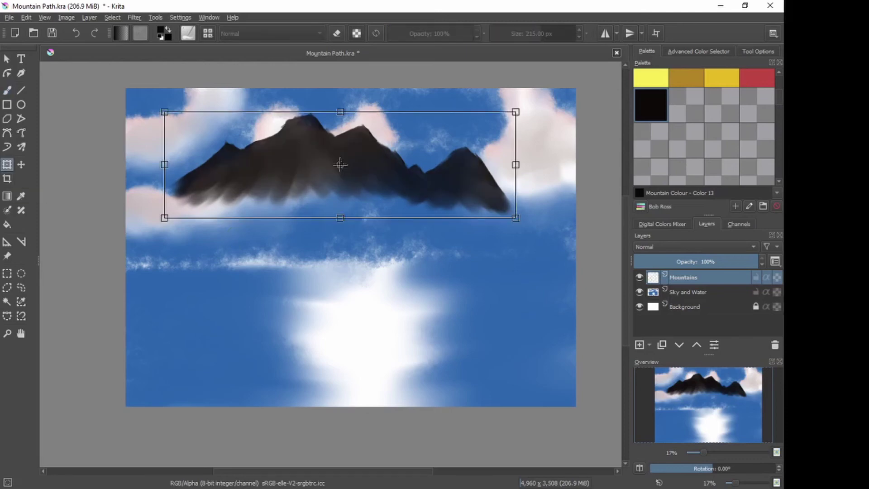
drag(340, 190, 312, 193)
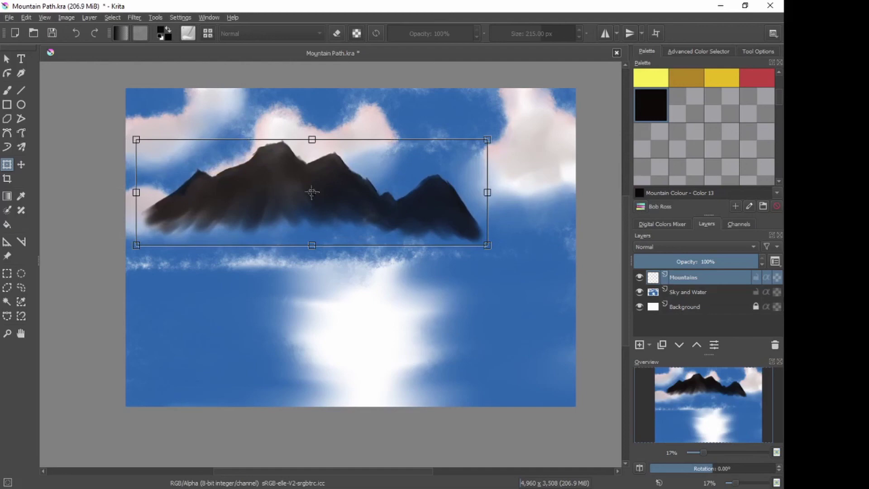
drag(312, 193, 360, 187)
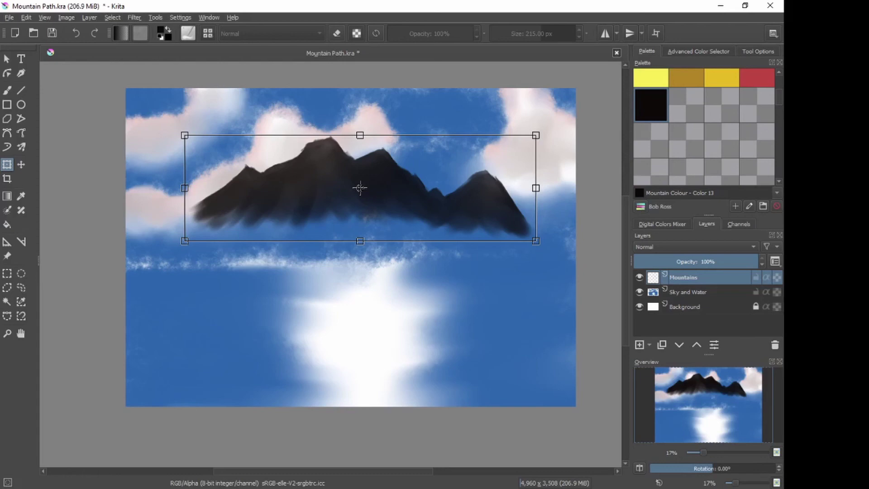
key(Return)
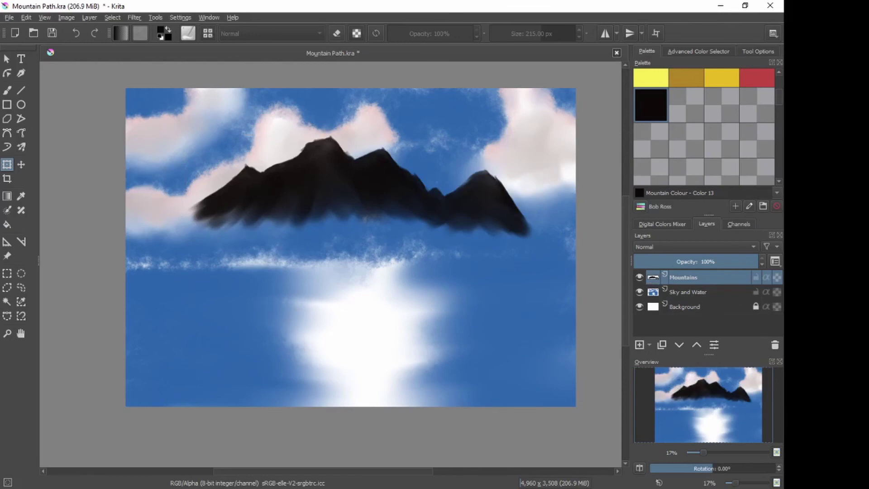
key(b)
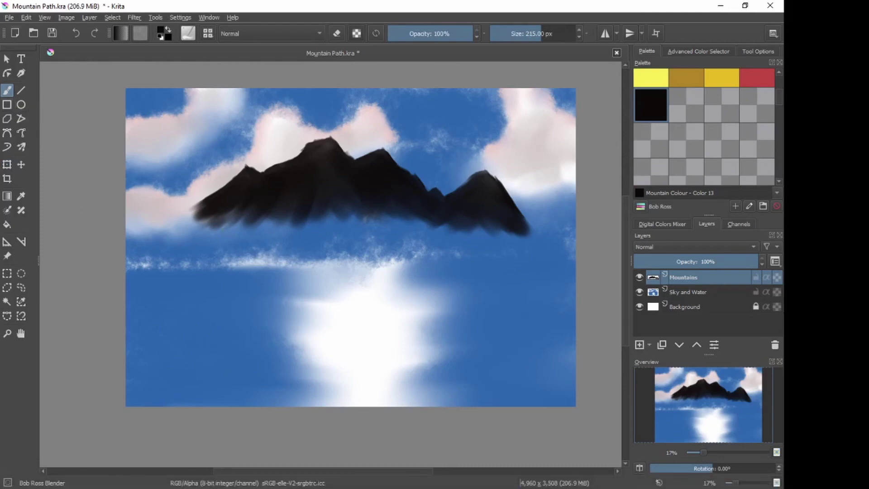
- Save the Mountain Path painting through the File menu
key(alt+f)
key(Down)
key(Down)
key(Down)
key(Escape)
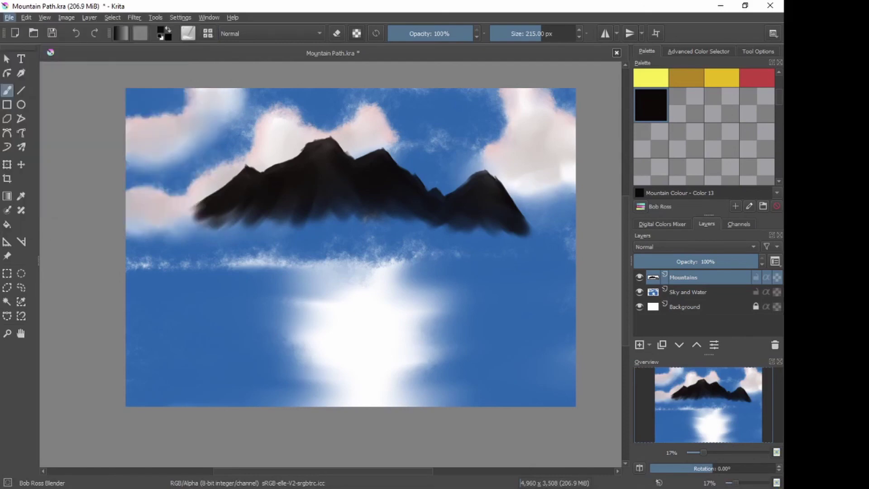